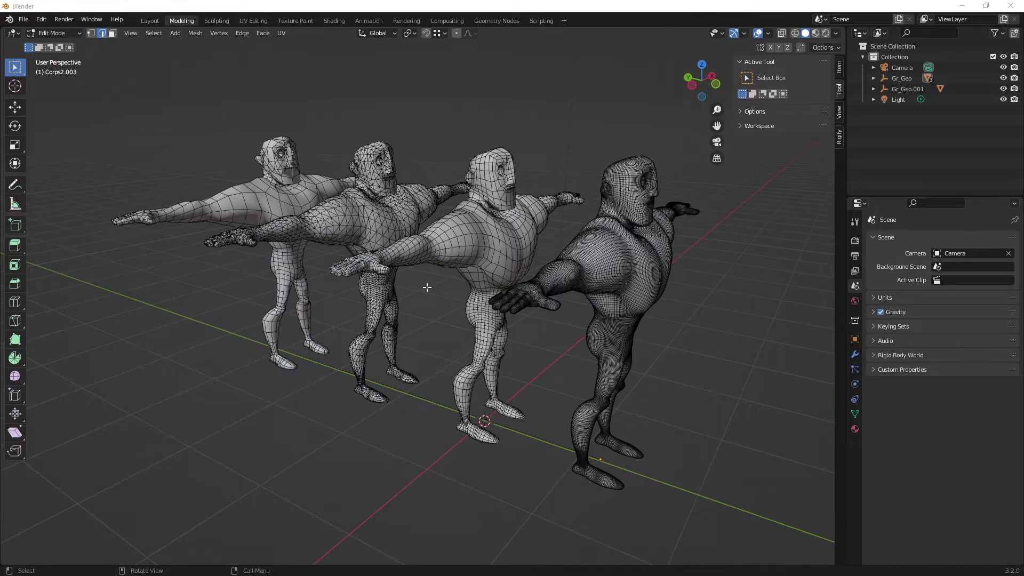
Step: Switch from Edit Mode to Object Mode and select the densest character mesh at the end of the row
mouse_move(519, 247)
middle_mouse_down()
mouse_move(497, 262)
mouse_move(522, 263)
middle_mouse_up()
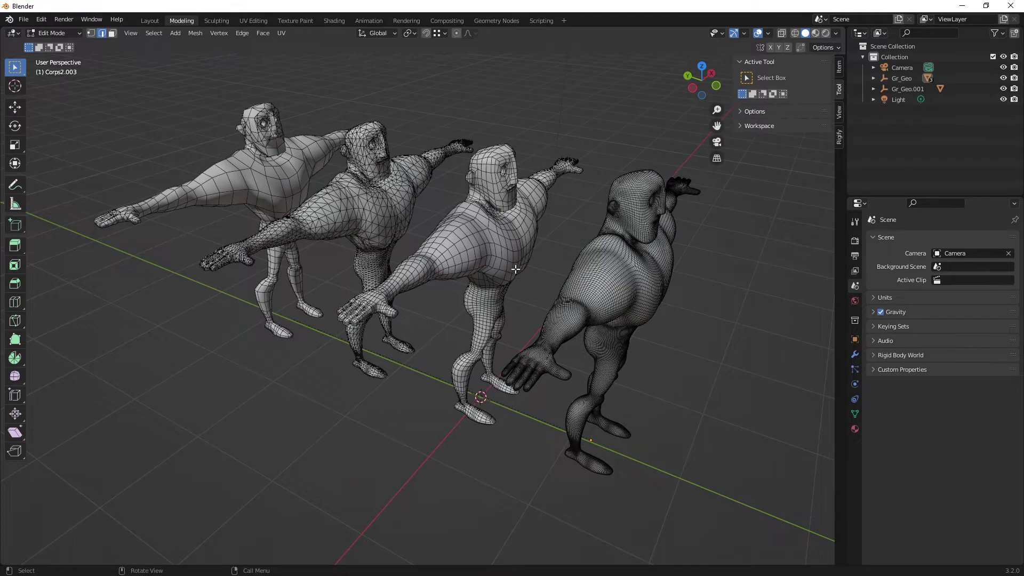
middle_click_drag(521, 290, 571, 289)
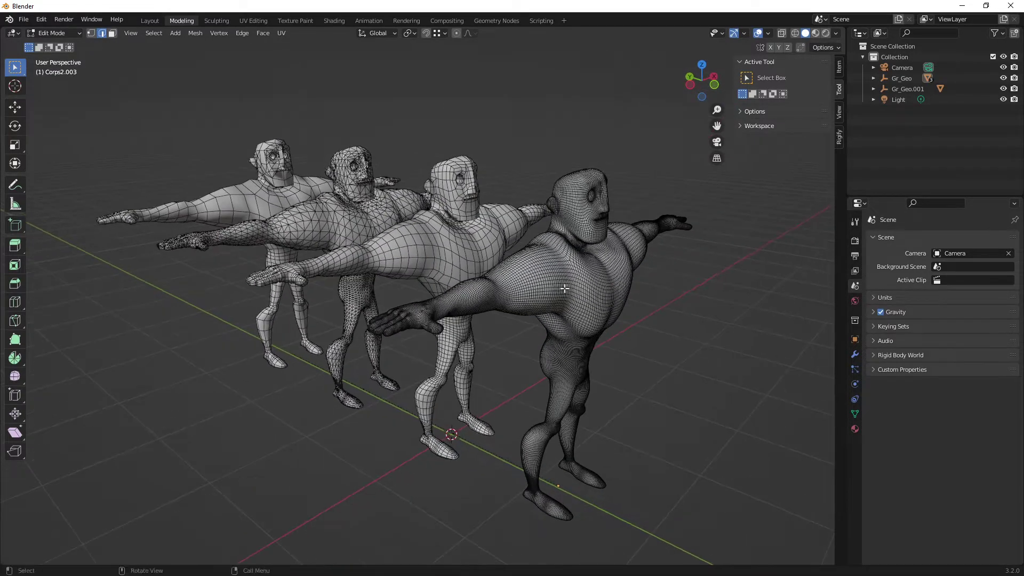
key("Tab")
left_click(594, 289)
Step: Select the medium-density quad character next to the densest one and examine its topology
middle_click_drag(629, 328, 504, 313)
scroll(555, 320, "up", 1)
scroll(545, 276, "up", 1)
left_click(499, 305)
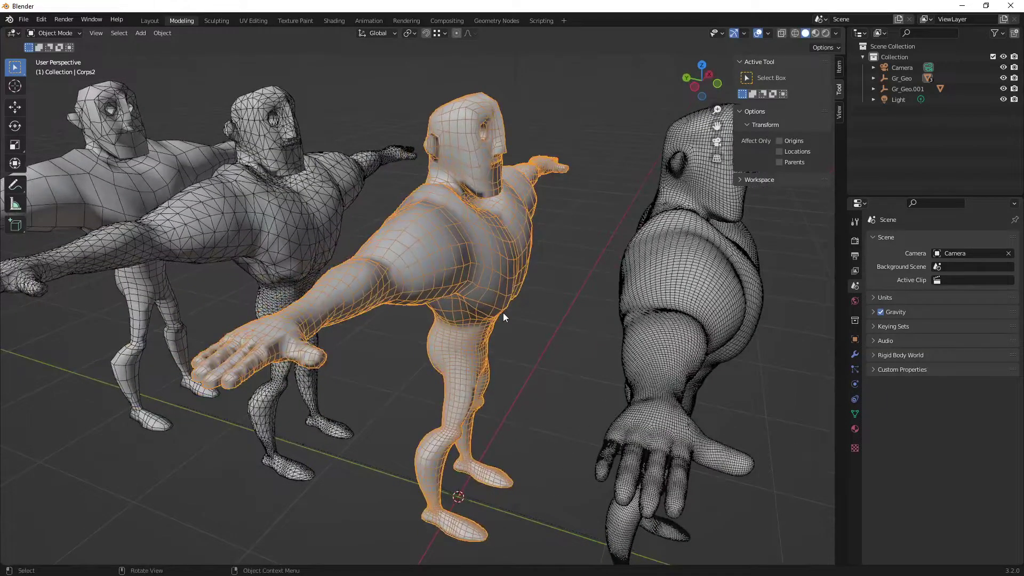
middle_click_drag(500, 306, 578, 321)
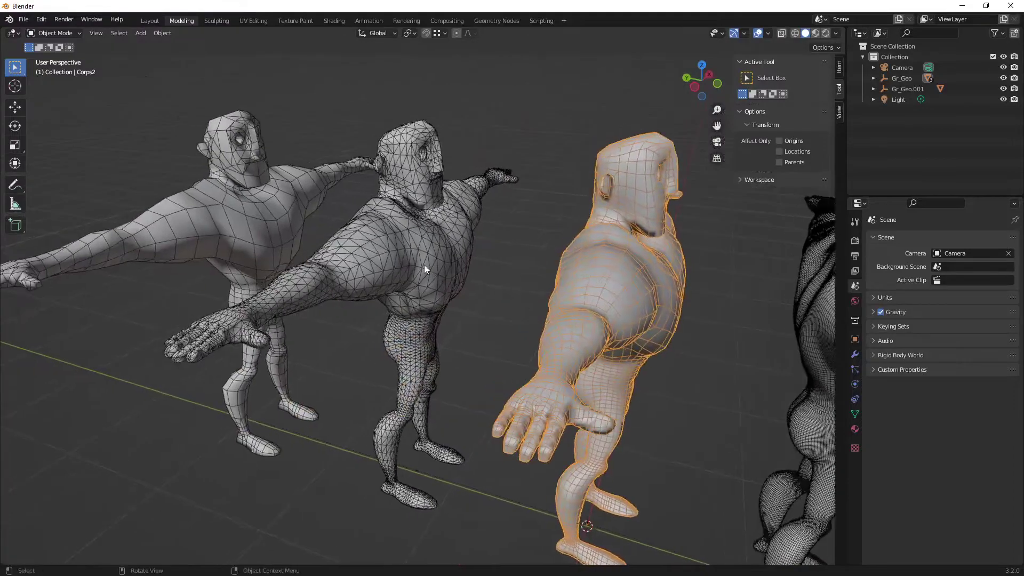
Step: Select the triangulated character and the lowest-density character in turn, and examine how their wireframes differ
left_click(424, 267)
middle_click_drag(453, 293, 510, 321, "shift")
left_click(277, 225)
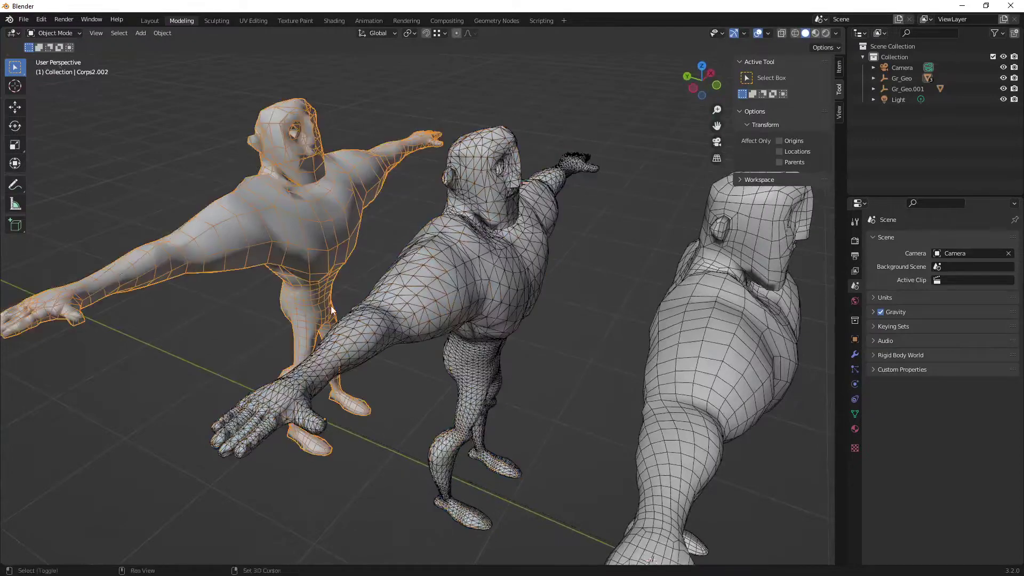
middle_click_drag(331, 305, 479, 328)
scroll(402, 319, "up", 3)
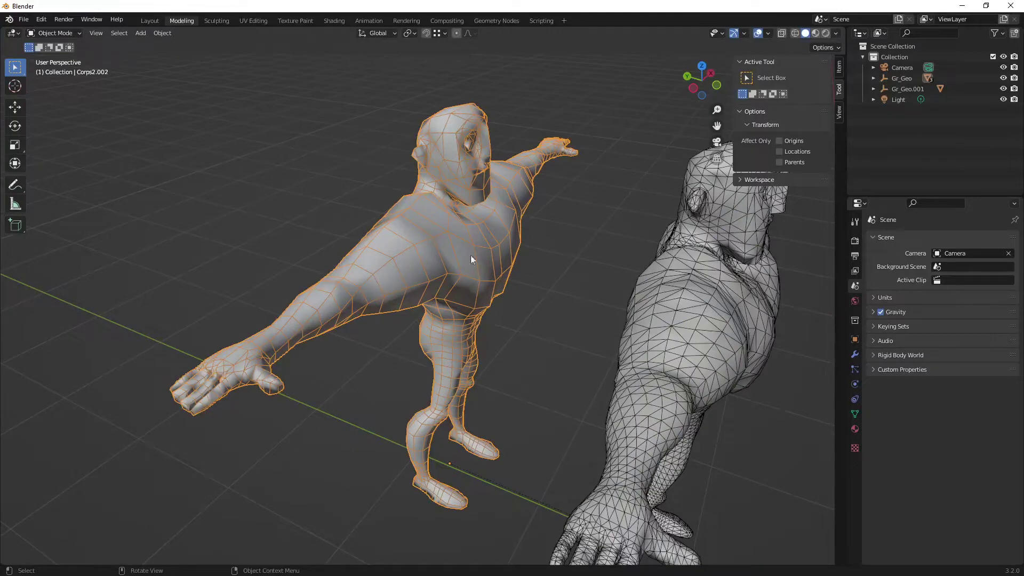
middle_click_drag(470, 255, 423, 336)
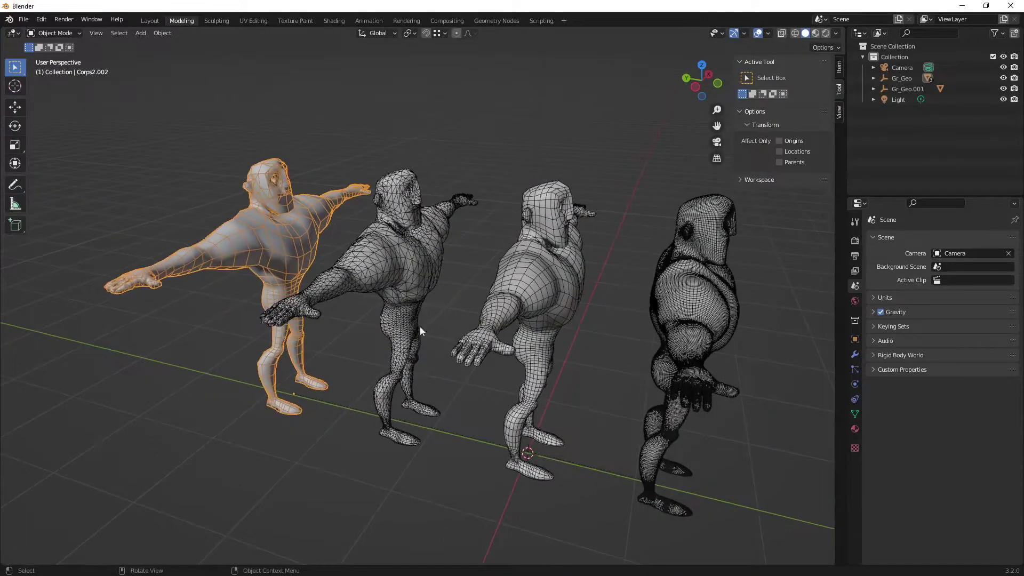
Step: Compare the four characters' mesh densities, selecting the densest body and the medium-density quad body in turn
middle_click_drag(528, 329, 538, 348)
mouse_move(675, 289)
left_mouse_down()
mouse_move(256, 245)
mouse_move(128, 220)
mouse_move(178, 219)
left_mouse_up()
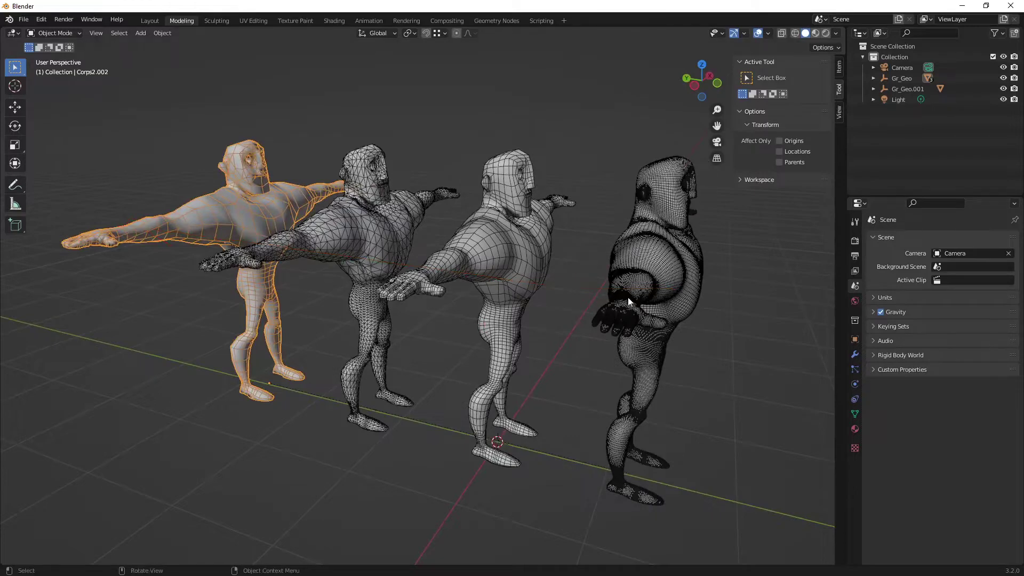
left_click(657, 255)
mouse_move(665, 286)
middle_mouse_down()
mouse_move(641, 290)
mouse_move(666, 296)
mouse_move(655, 302)
mouse_move(614, 293)
mouse_move(617, 302)
mouse_move(600, 283)
mouse_move(556, 282)
mouse_move(565, 267)
mouse_move(578, 306)
mouse_move(566, 308)
mouse_move(554, 252)
mouse_move(571, 209)
middle_mouse_up()
left_click(728, 326)
left_click(566, 267)
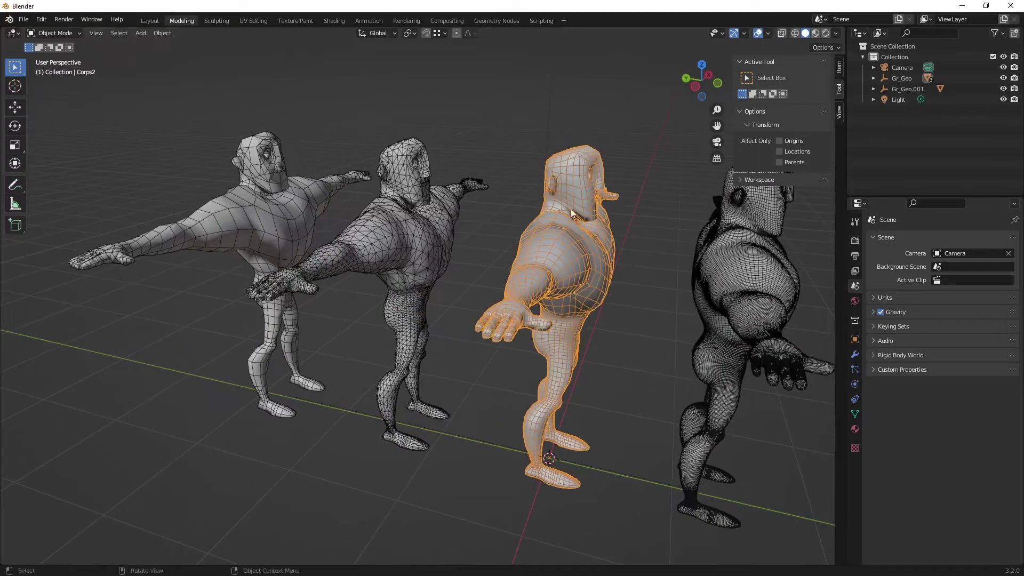
Step: Select the triangulated character and examine the triangle layout across its torso and arms
left_click(417, 254)
middle_click_drag(434, 288, 471, 287)
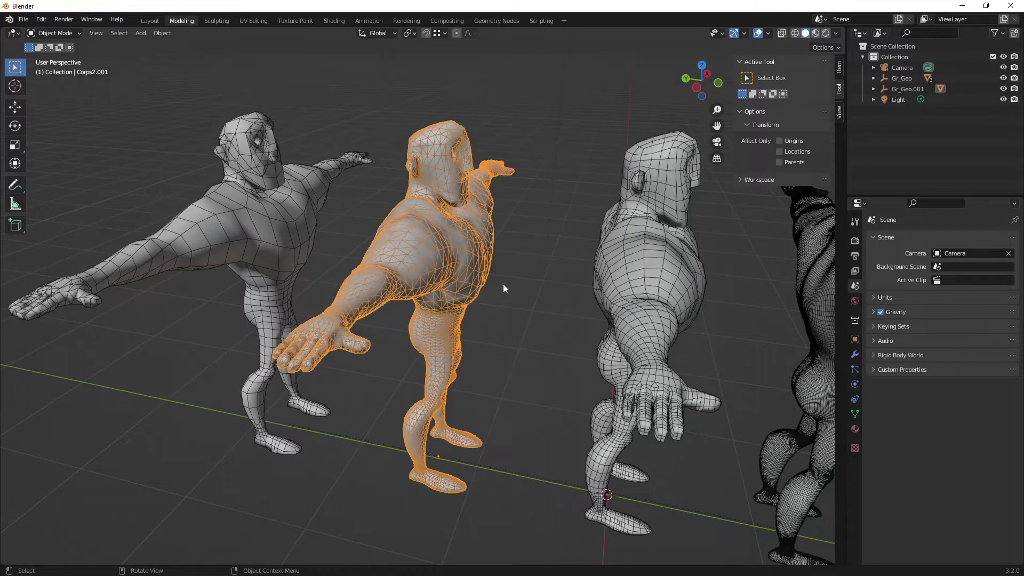
mouse_move(503, 284)
middle_mouse_down()
mouse_move(473, 287)
mouse_move(493, 288)
middle_mouse_up()
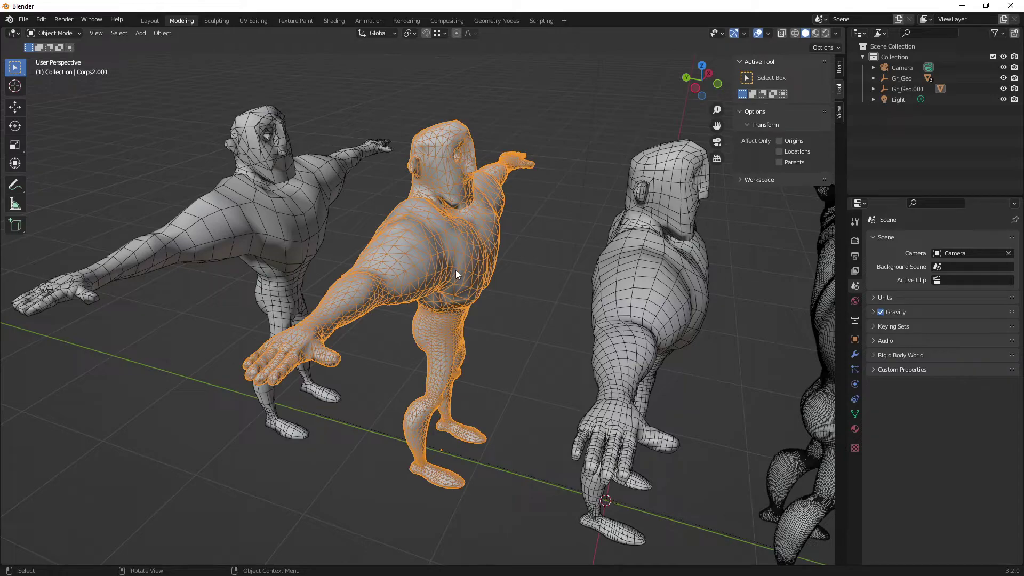
mouse_move(421, 268)
middle_mouse_down()
mouse_move(488, 268)
mouse_move(454, 280)
mouse_move(481, 273)
mouse_move(472, 260)
mouse_move(485, 274)
mouse_move(425, 251)
mouse_move(440, 282)
mouse_move(424, 248)
mouse_move(461, 298)
mouse_move(474, 300)
mouse_move(464, 290)
mouse_move(413, 305)
mouse_move(440, 307)
mouse_move(408, 283)
middle_mouse_up()
Step: Select the lowest-density character and examine the topology of its face and neck up close
left_click(425, 251)
middle_click_drag(465, 247, 523, 332)
scroll(523, 330, "up", 3)
middle_click_drag(565, 275, 435, 268, "shift")
middle_click_drag(470, 358, 444, 258, "shift")
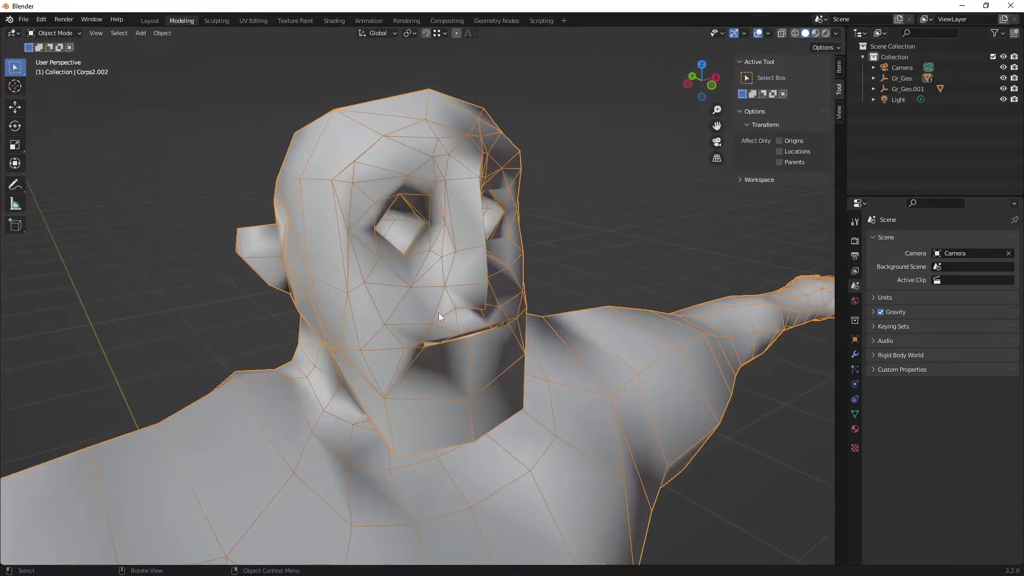
middle_click_drag(435, 331, 488, 344)
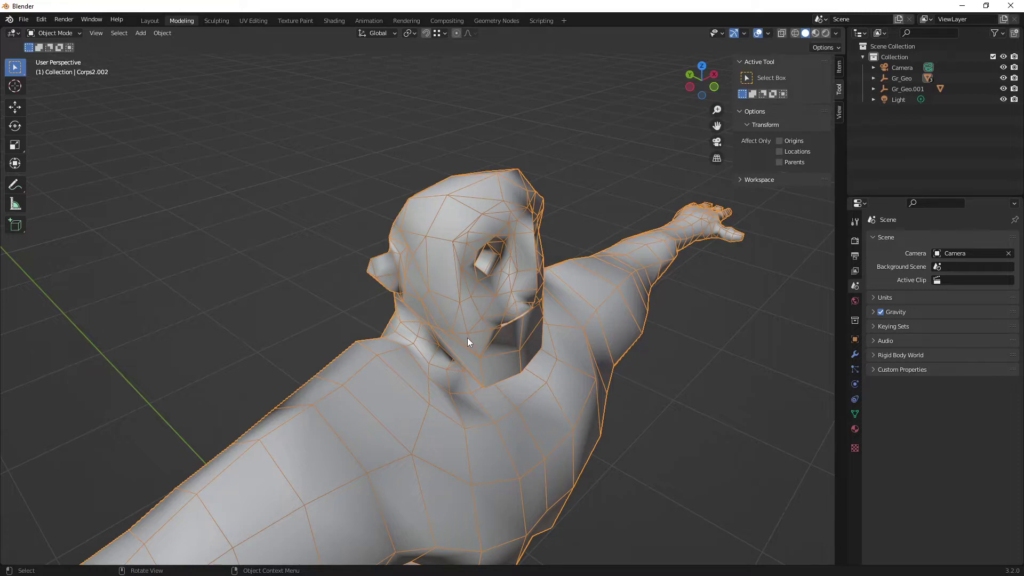
mouse_move(457, 373)
middle_mouse_down()
mouse_move(460, 347)
mouse_move(452, 354)
mouse_move(501, 357)
mouse_move(427, 366)
mouse_move(459, 366)
mouse_move(498, 346)
mouse_move(475, 354)
mouse_move(485, 353)
mouse_move(471, 252)
mouse_move(521, 244)
mouse_move(459, 250)
mouse_move(452, 293)
mouse_move(442, 290)
mouse_move(476, 302)
mouse_move(476, 239)
mouse_move(468, 286)
mouse_move(467, 271)
mouse_move(515, 302)
mouse_move(428, 289)
mouse_move(532, 283)
mouse_move(492, 286)
mouse_move(476, 271)
mouse_move(509, 280)
middle_mouse_up()
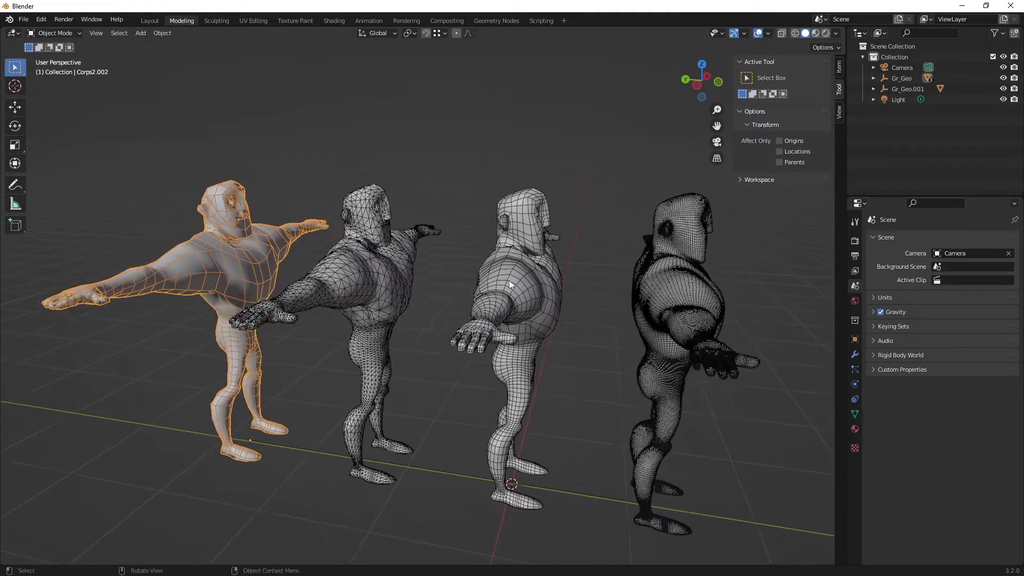
Step: Select the medium-density quad character and examine the edge flow around its head and shoulders
key("ctrl+2")
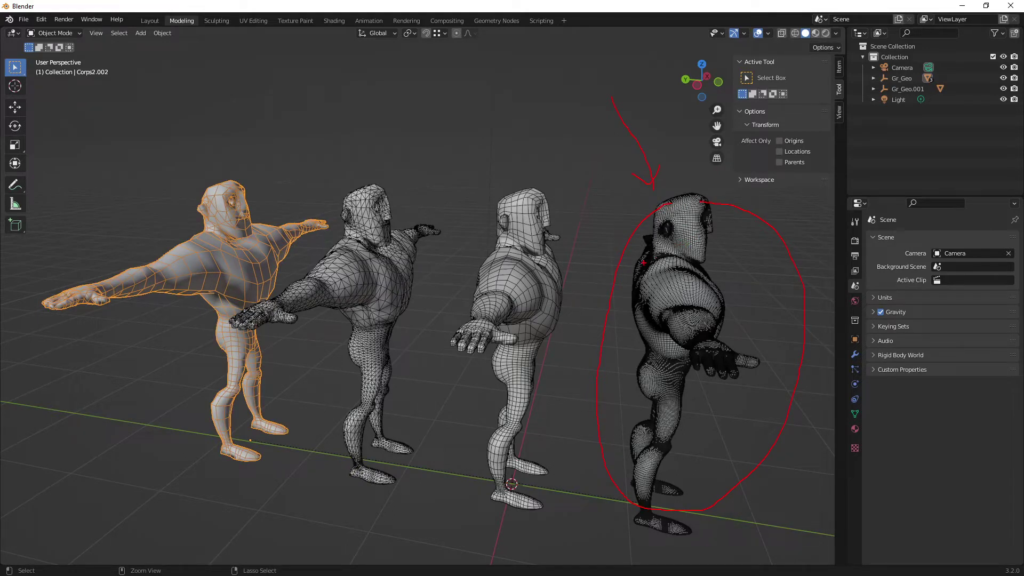
left_click(557, 283)
mouse_move(557, 283)
middle_mouse_down()
mouse_move(560, 303)
mouse_move(538, 302)
mouse_move(546, 289)
mouse_move(522, 297)
mouse_move(532, 304)
mouse_move(507, 302)
mouse_move(552, 297)
mouse_move(502, 309)
middle_mouse_up()
scroll(496, 283, "up", 3)
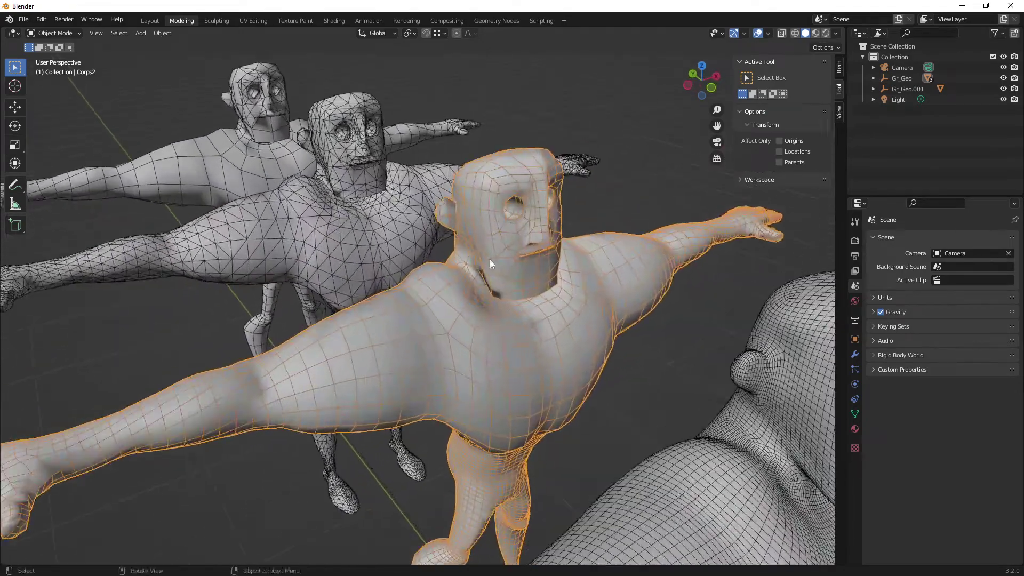
middle_click_drag(489, 259, 501, 299)
middle_click_drag(508, 229, 572, 298)
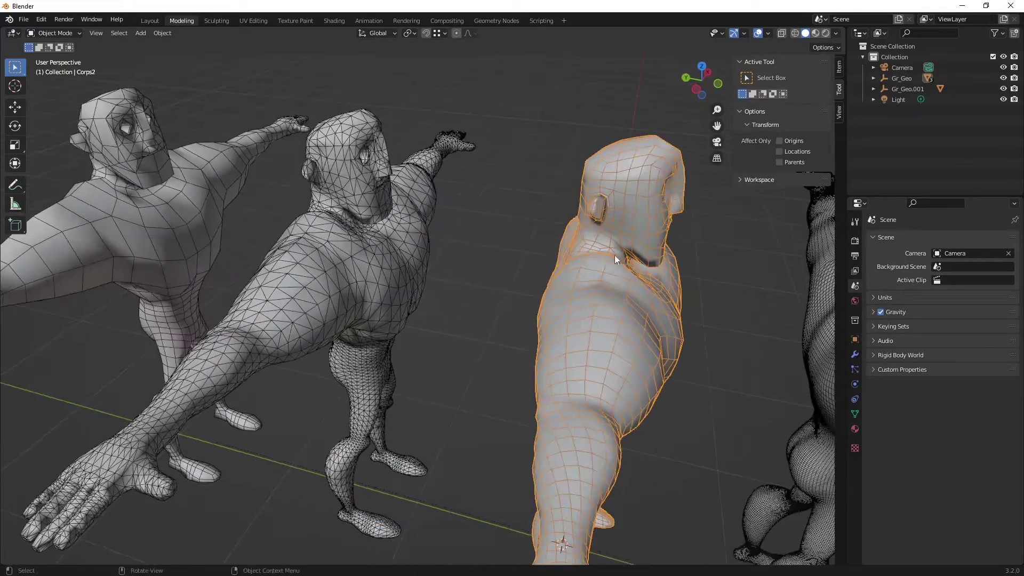
middle_click_drag(486, 288, 568, 309)
Step: Select the lowest-density character again and review the polygon distribution on its face and upper body
left_click(515, 283)
left_click(421, 266)
scroll(443, 261, "up", 3)
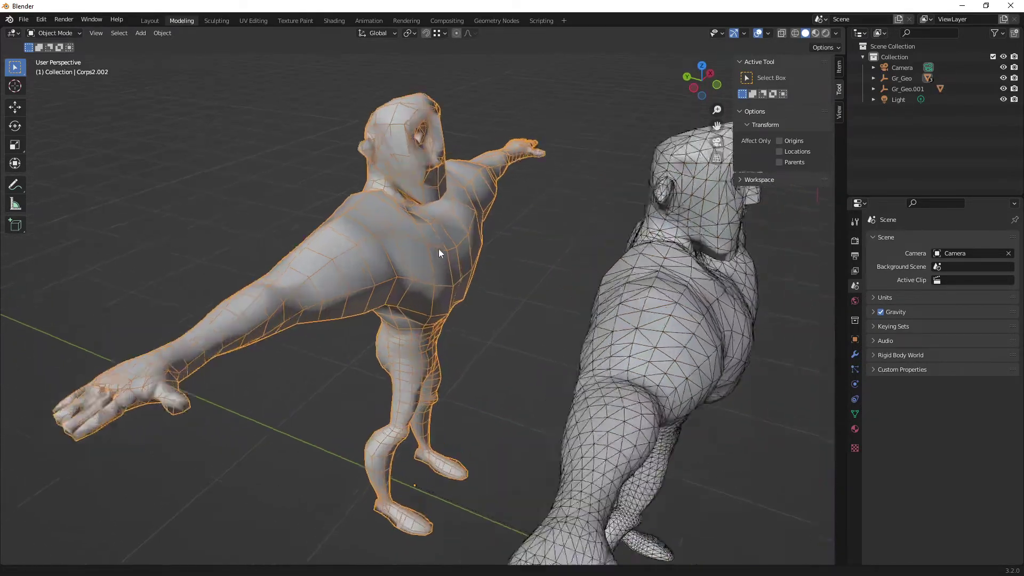
middle_click_drag(438, 248, 507, 283, "shift")
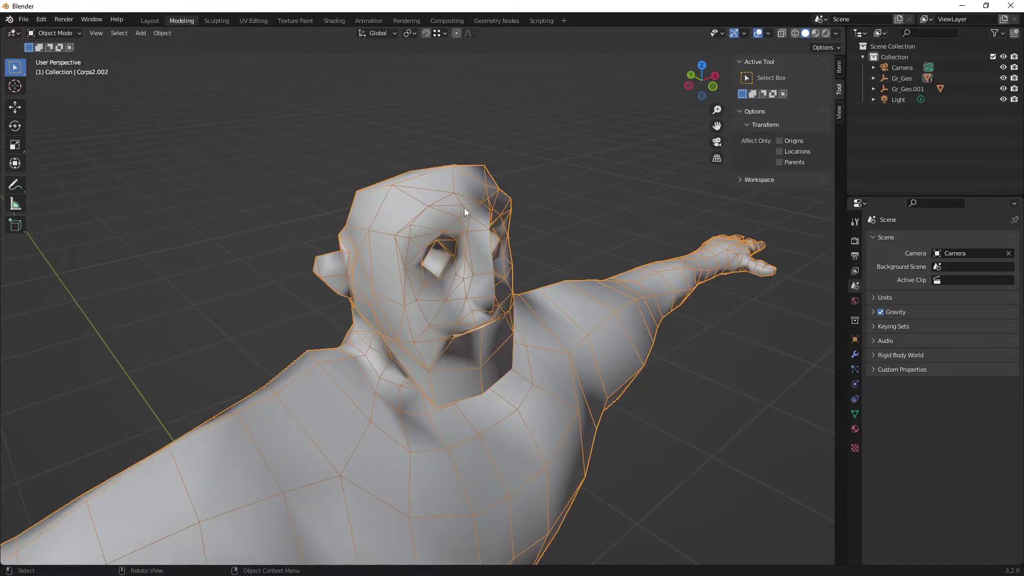
middle_click_drag(495, 249, 478, 293)
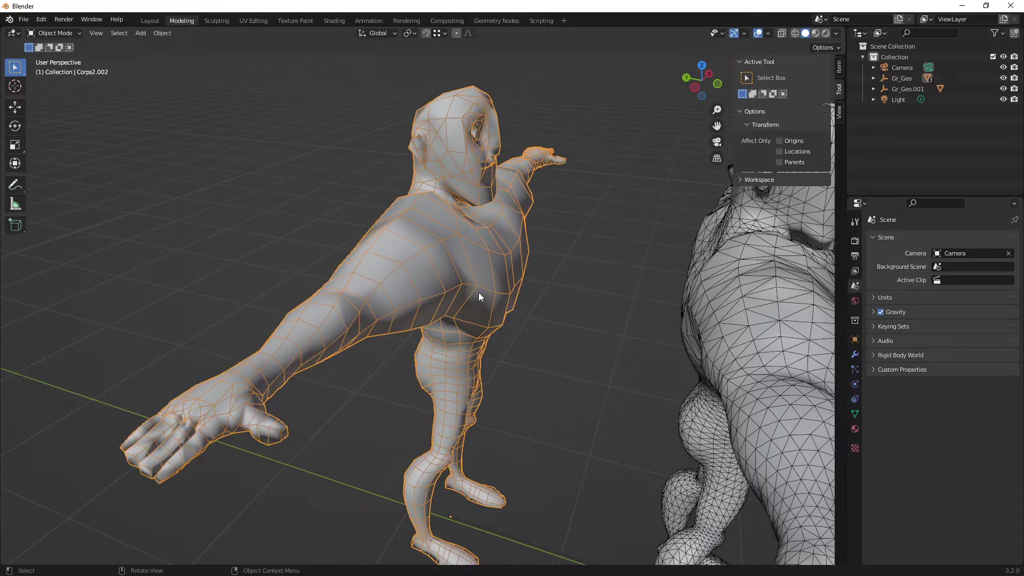
Step: Examine the lowest-density character's legs from behind, focusing on the uneven polygons along the inner thigh
middle_click_drag(397, 328, 427, 213)
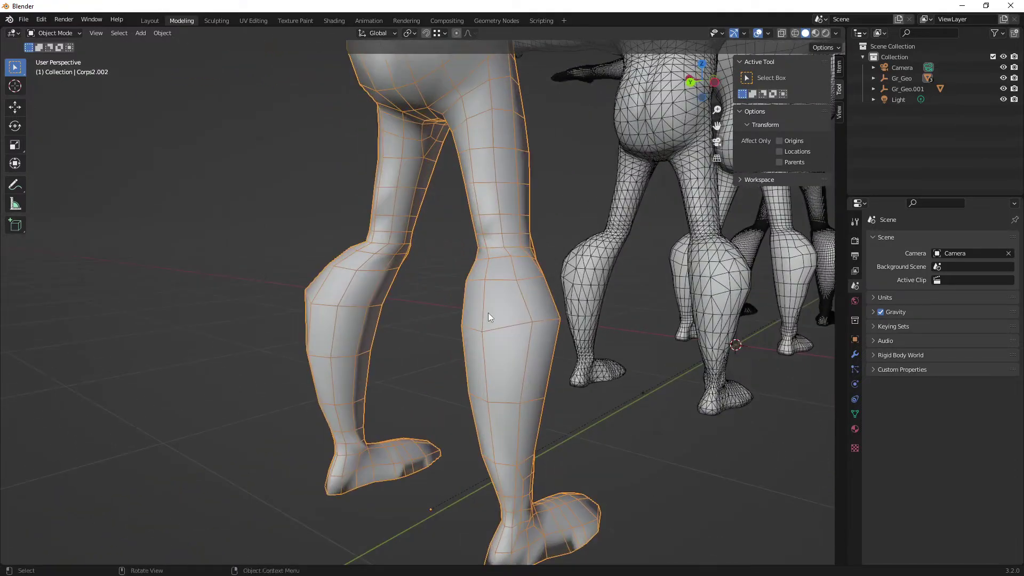
middle_click_drag(488, 313, 395, 143)
middle_click_drag(396, 235, 399, 277, "shift")
middle_click_drag(406, 192, 437, 178)
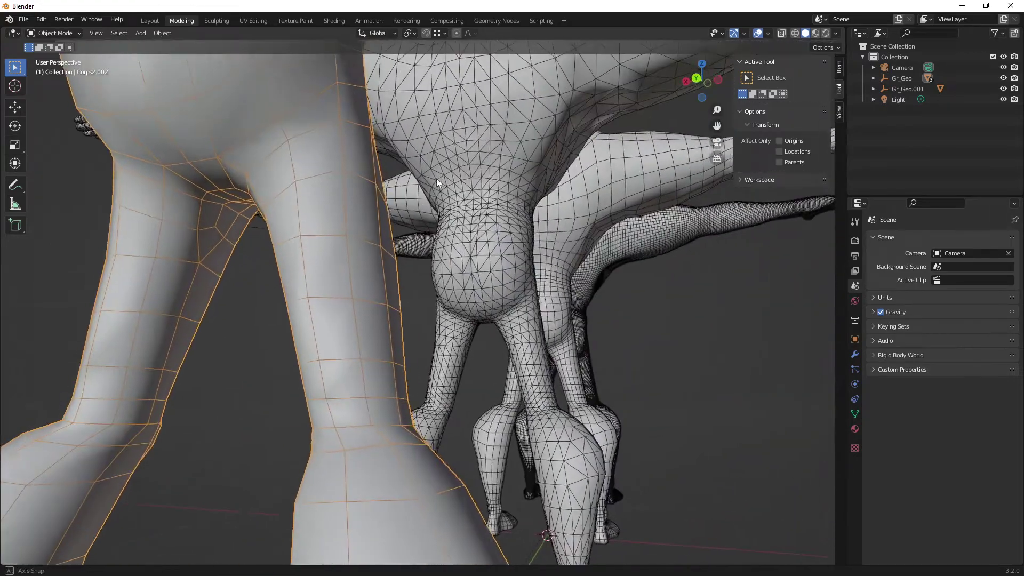
middle_click_drag(368, 220, 396, 222, "shift")
middle_click_drag(290, 240, 285, 130, "shift")
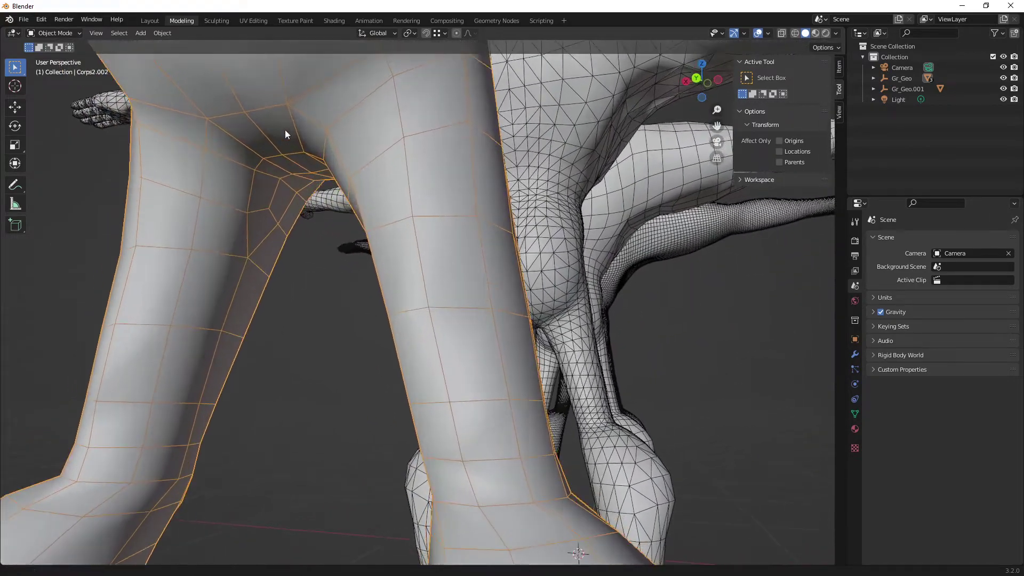
left_click_drag(247, 191, 285, 276)
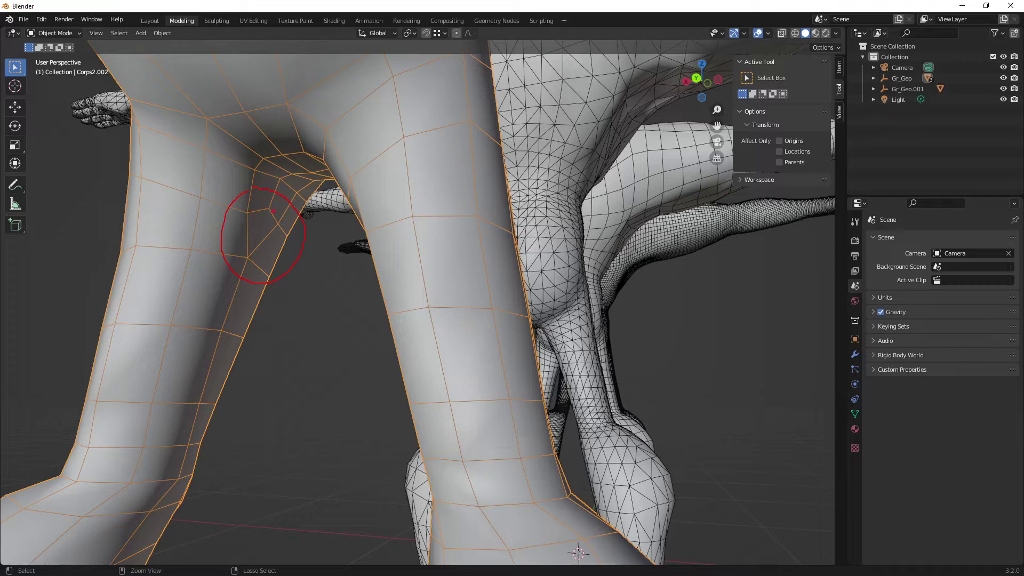
key("Escape")
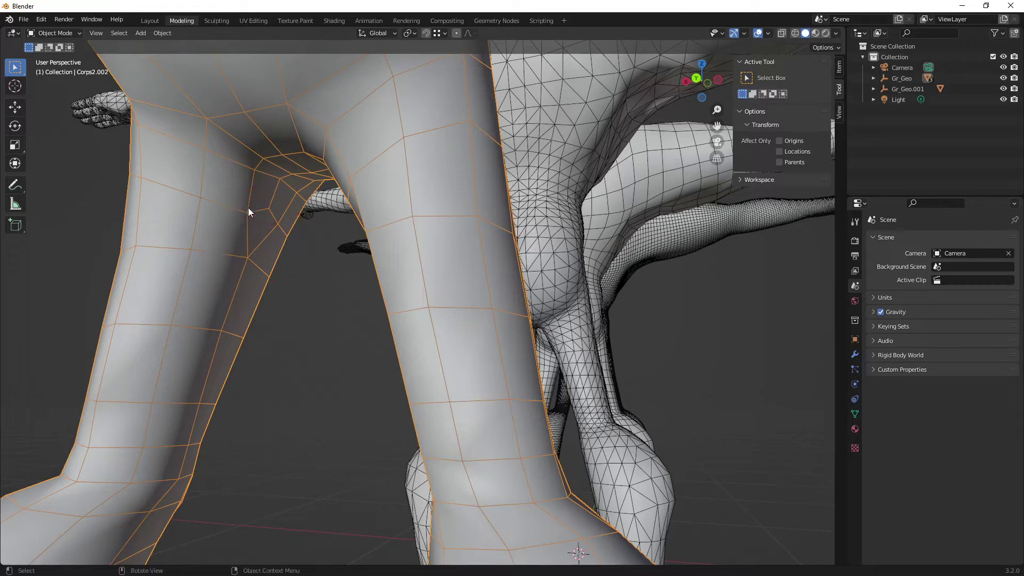
Step: Inspect the edge loops around the lowest-density character's knee and compare all four characters together
middle_click_drag(264, 226, 287, 251)
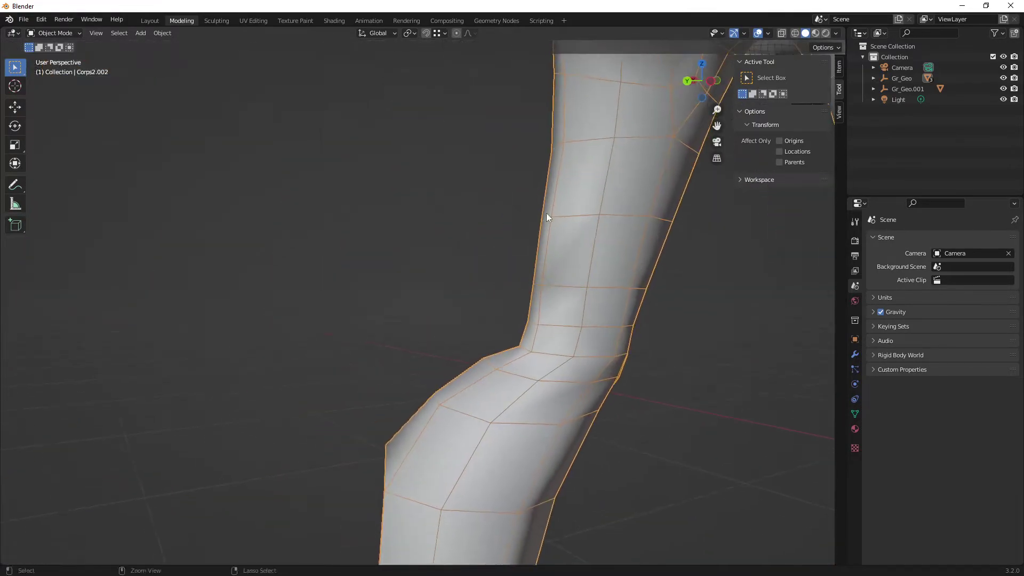
middle_click_drag(546, 213, 606, 321)
key("KP_Decimal")
middle_click_drag(575, 286, 488, 296)
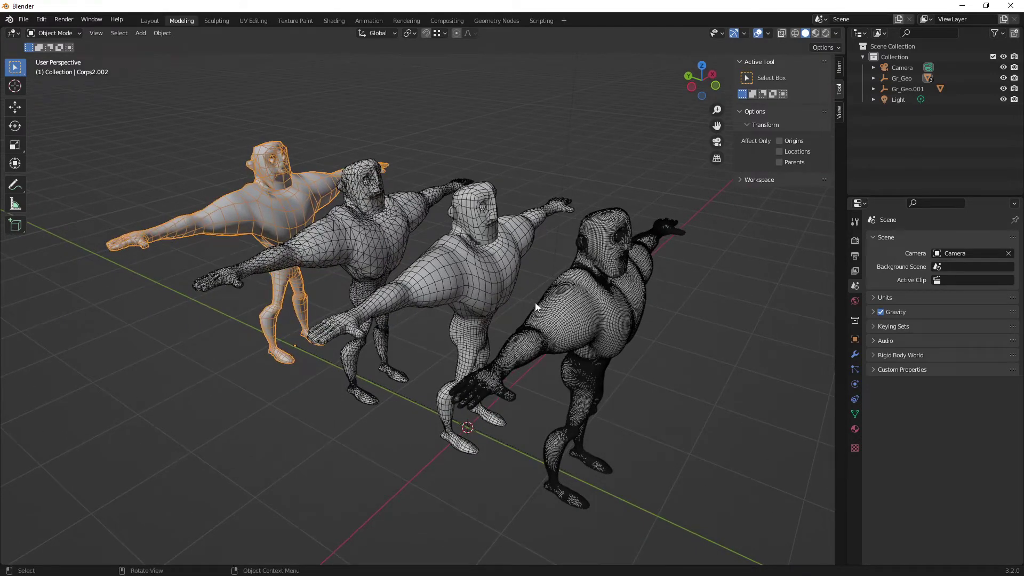